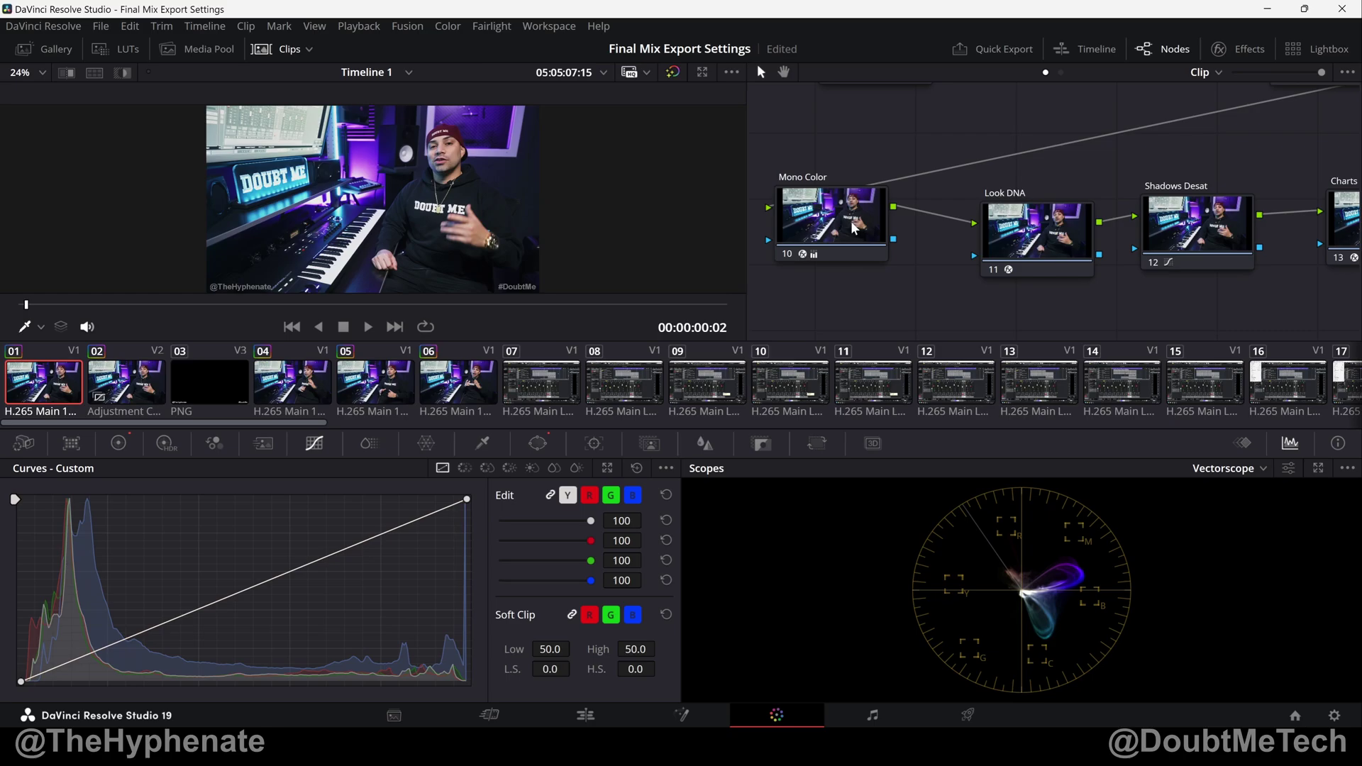
pyautogui.scroll(3, 969, 186)
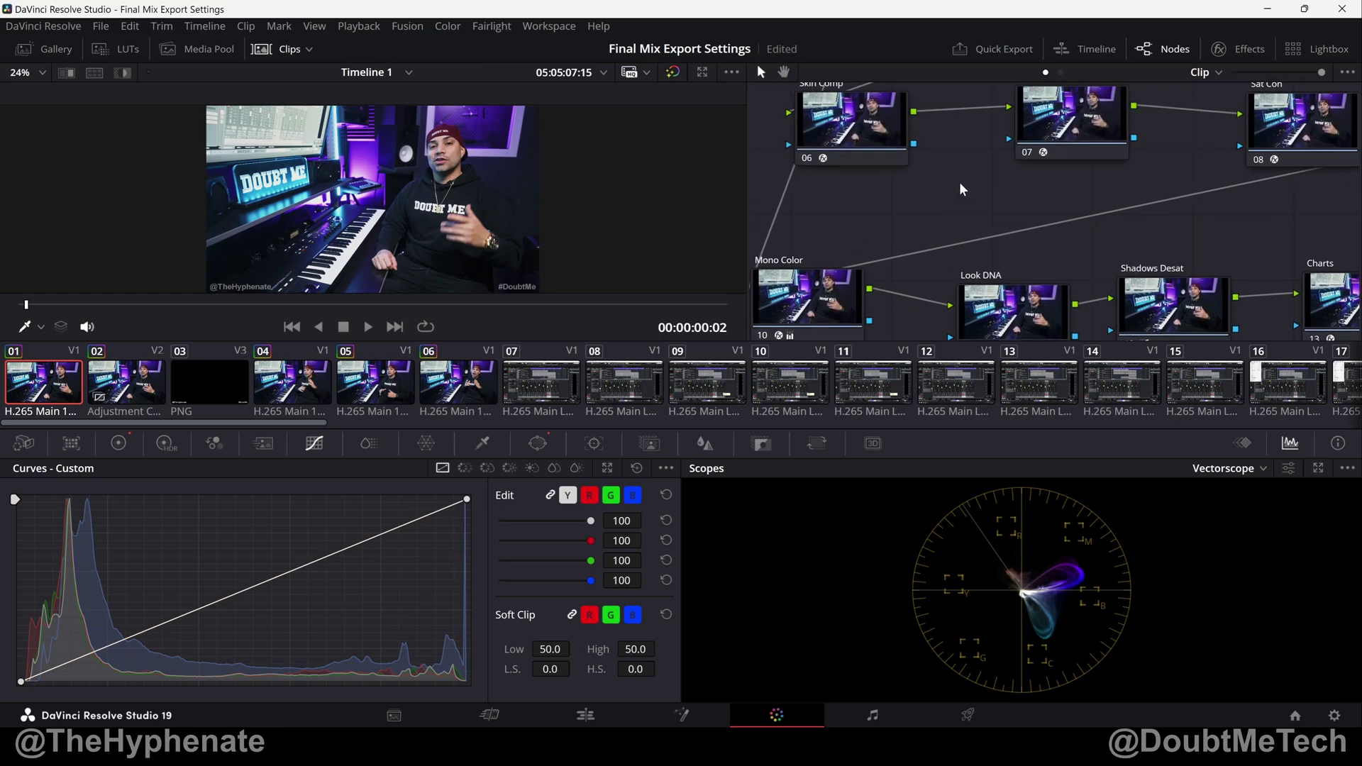
pyautogui.scroll(-2, 968, 186)
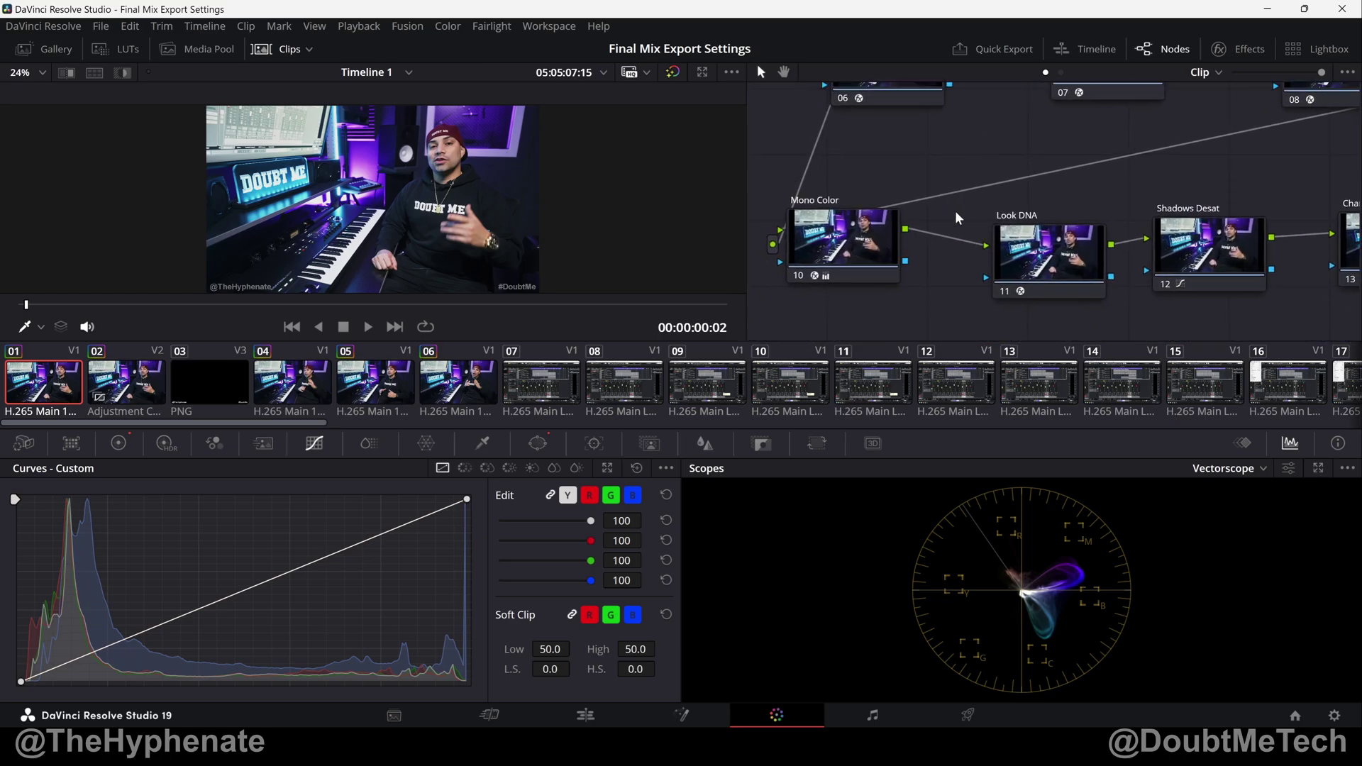
# Step: Select the Mono Color node, then select and reposition node 11
pyautogui.click(872, 256)
pyautogui.moveTo(1017, 243)
pyautogui.mouseDown()
pyautogui.moveTo(925, 288)
pyautogui.moveTo(917, 192)
pyautogui.mouseUp()
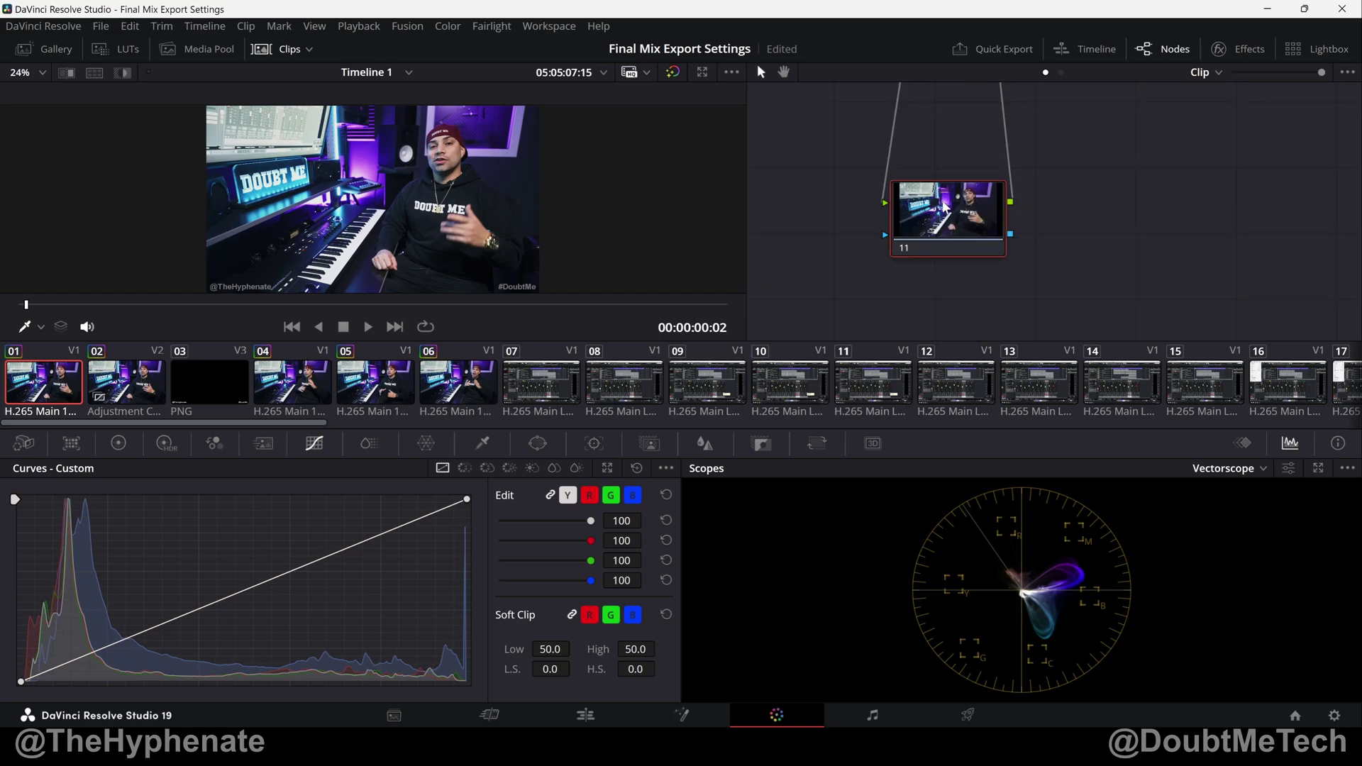
# Step: Label node 11 'NEW NODE' via its context menu's Node Label option
pyautogui.rightClick(942, 206)
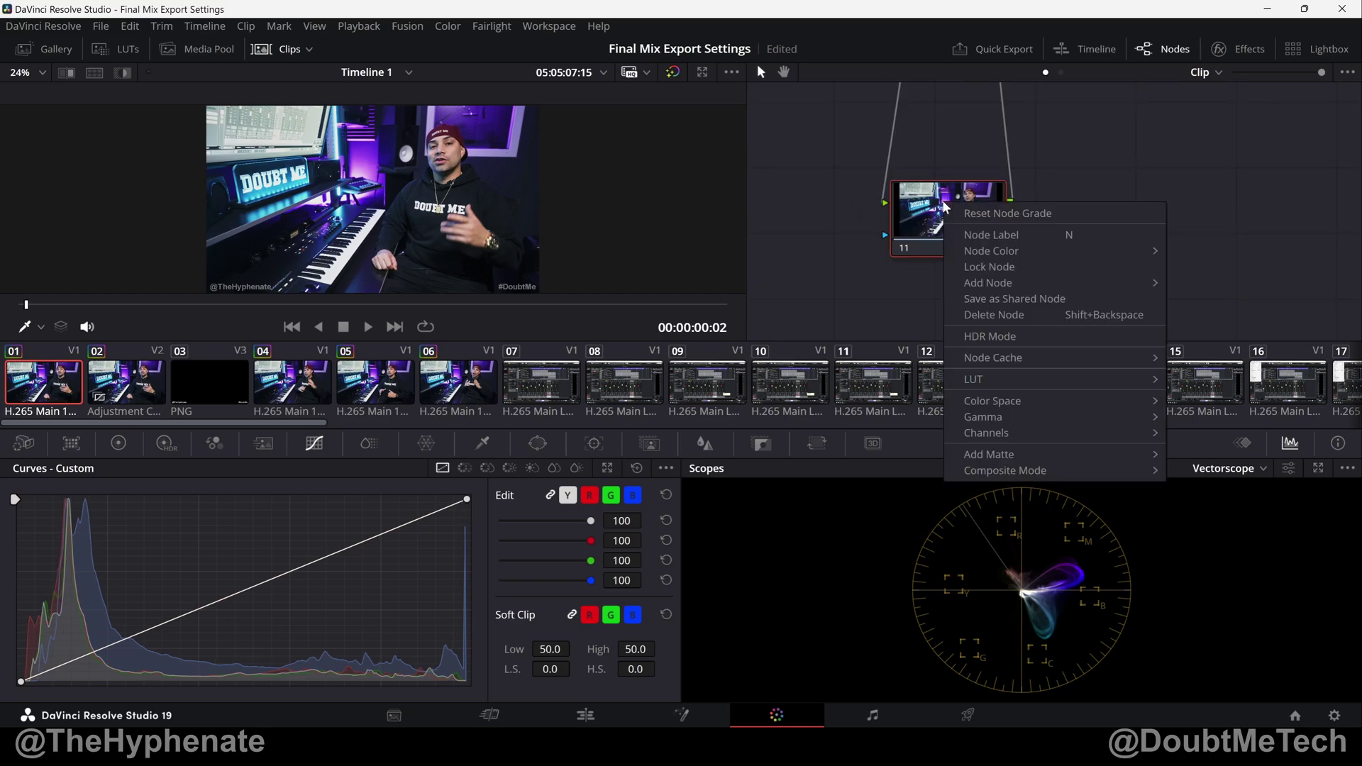
pyautogui.click(1003, 235)
pyautogui.write('NEW NODE')
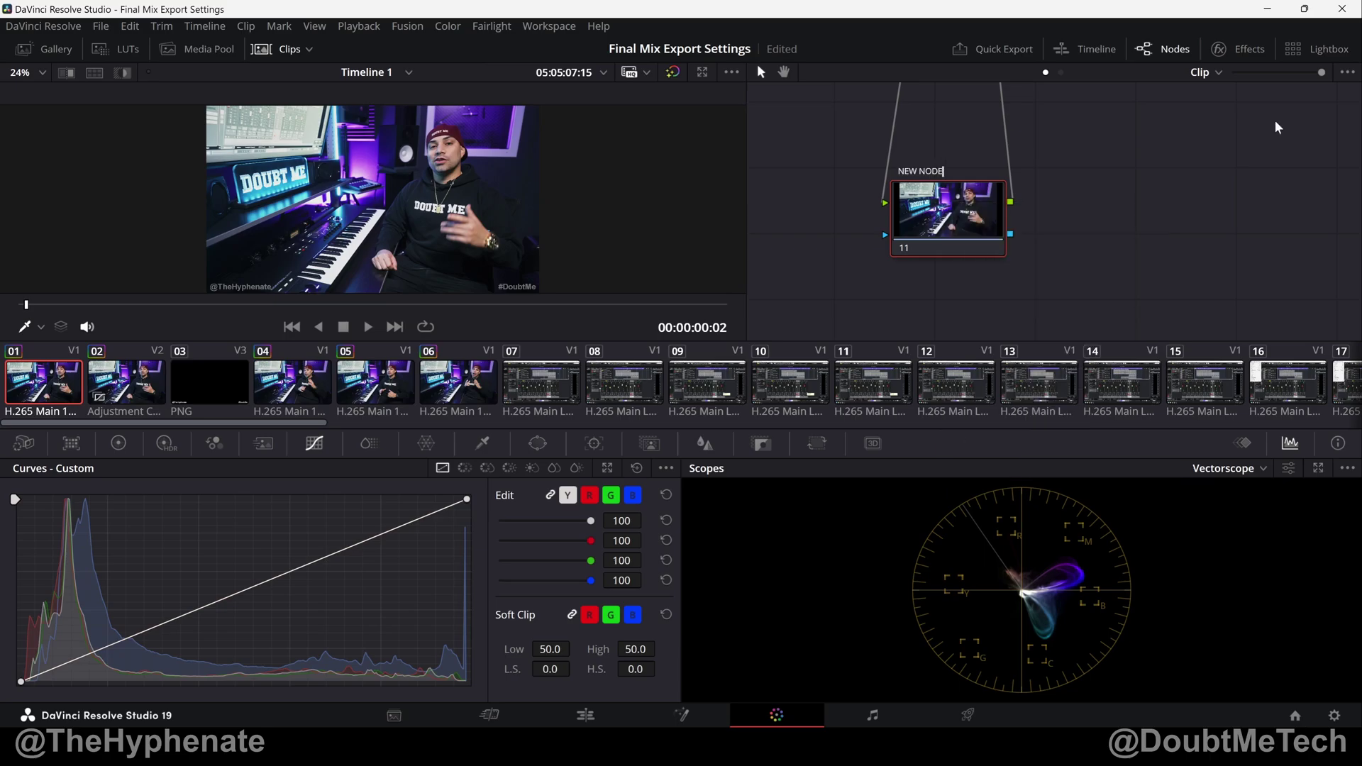
pyautogui.press('Return')
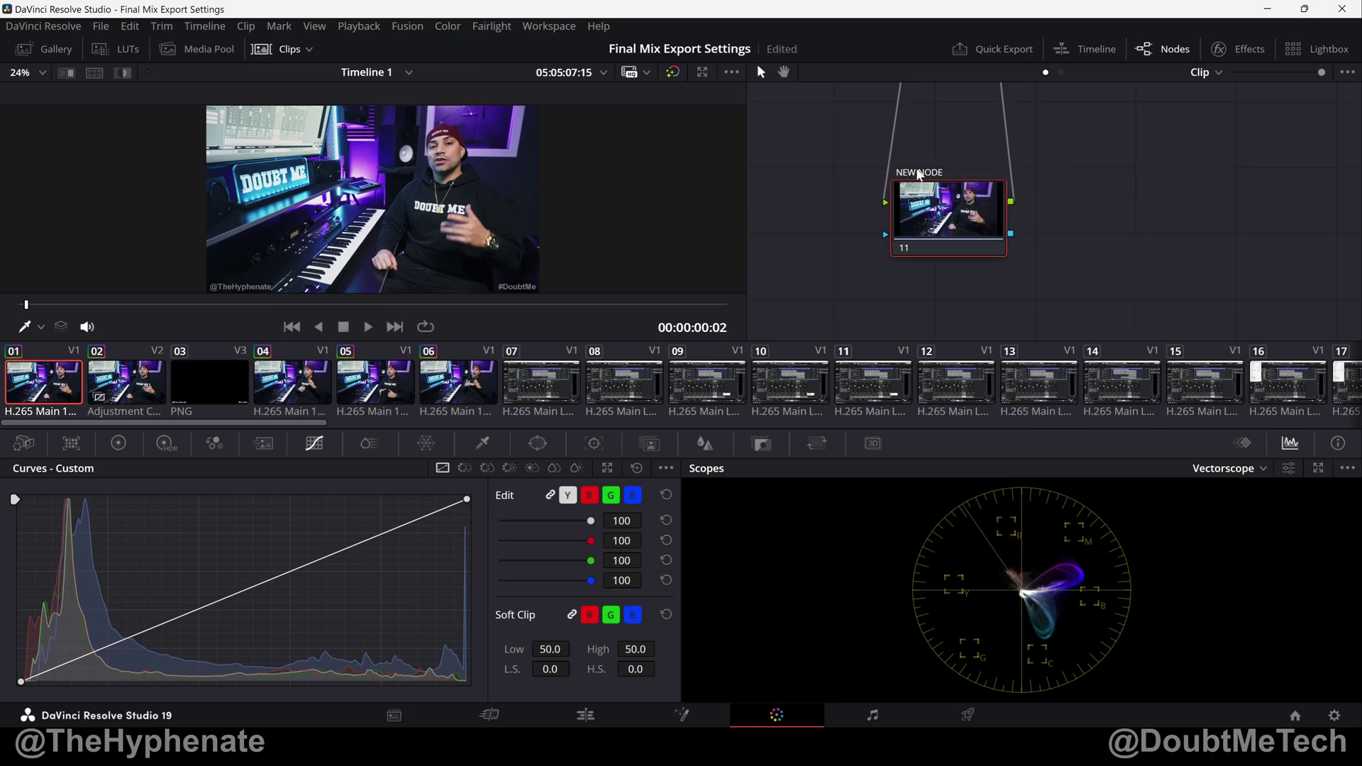
# Step: Disable node 11 with Ctrl+D, then re-enable it
pyautogui.hotkey('ctrl', 'd')
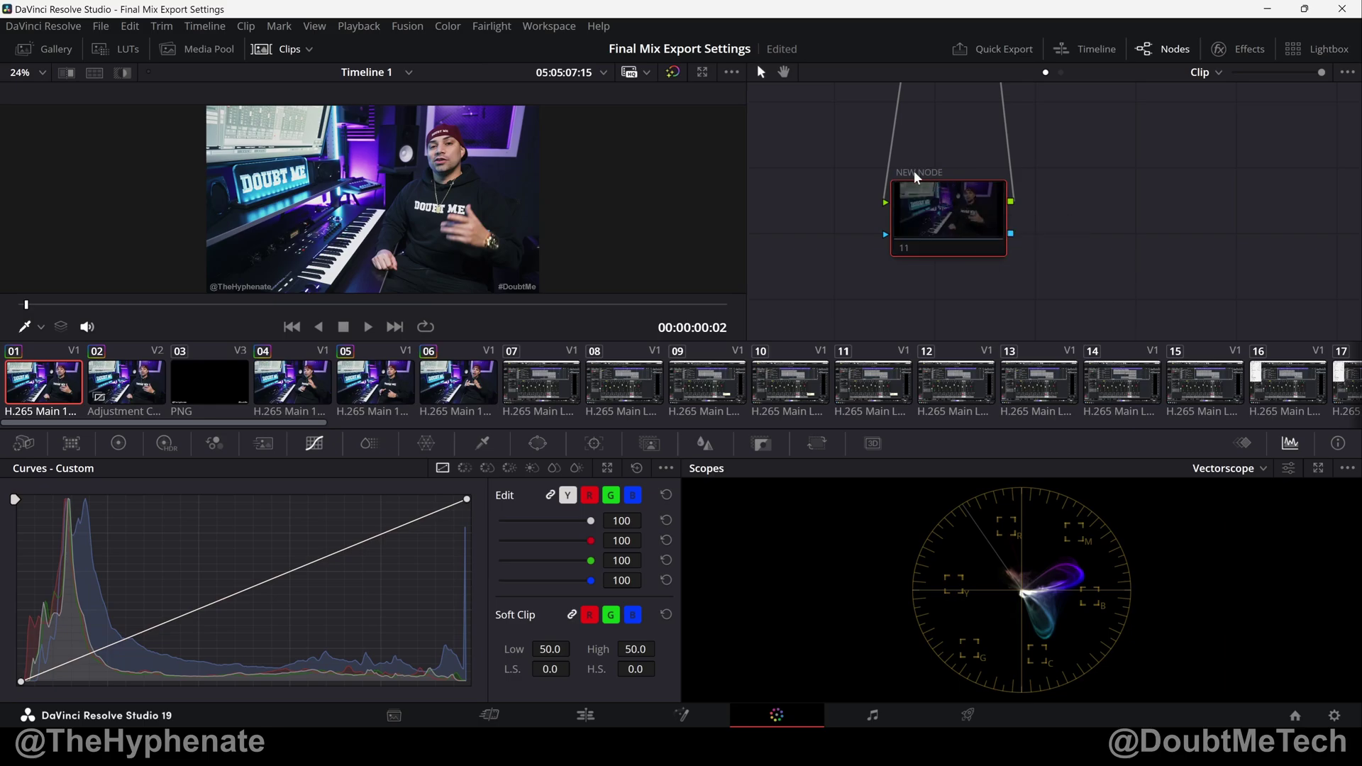
pyautogui.hotkey('ctrl', 'd')
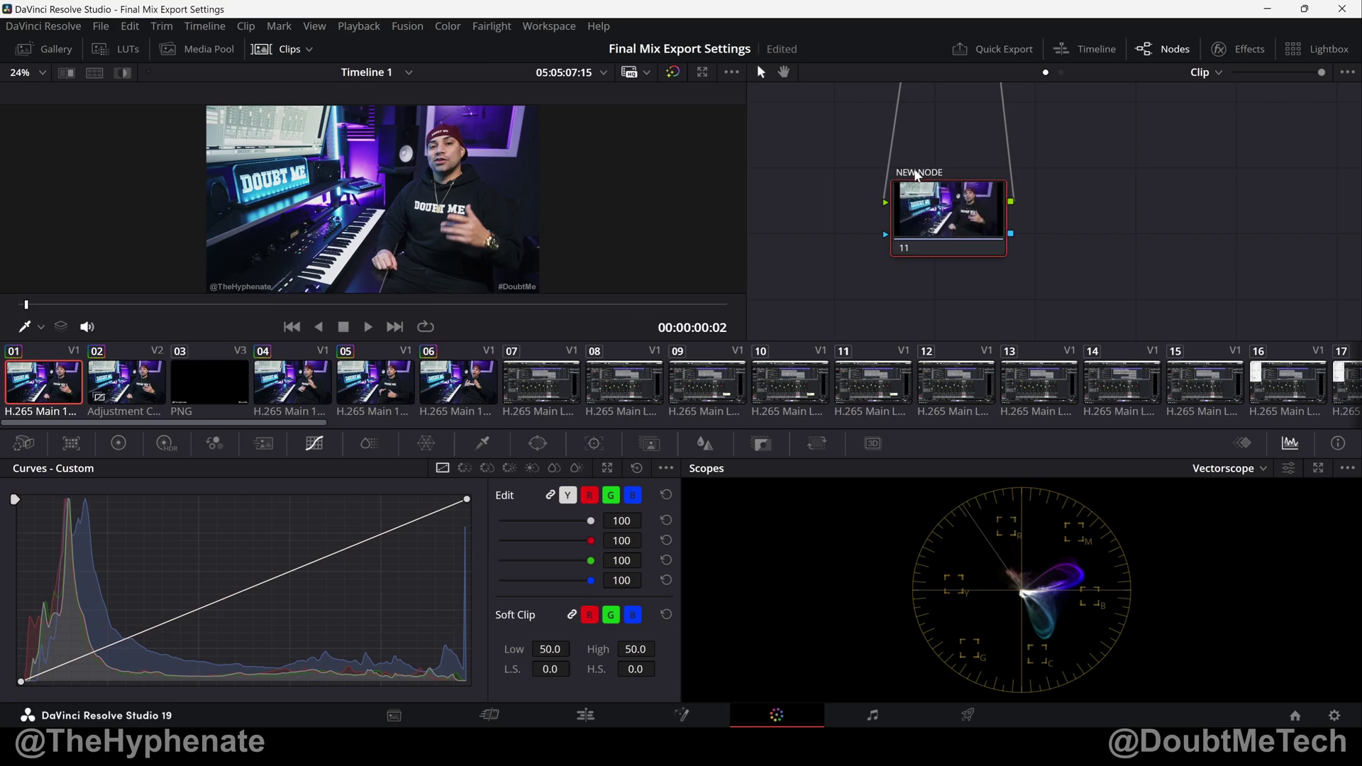
pyautogui.rightClick(923, 196)
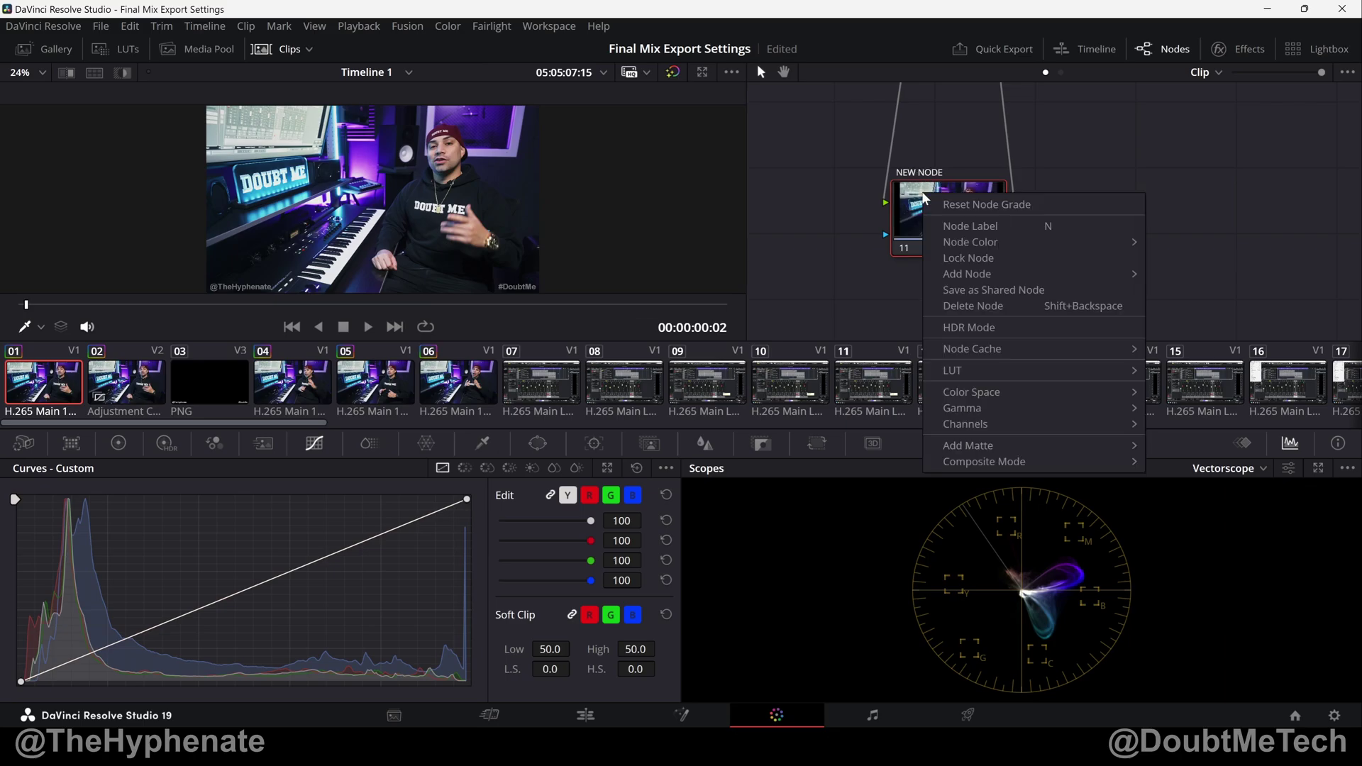
pyautogui.click(960, 227)
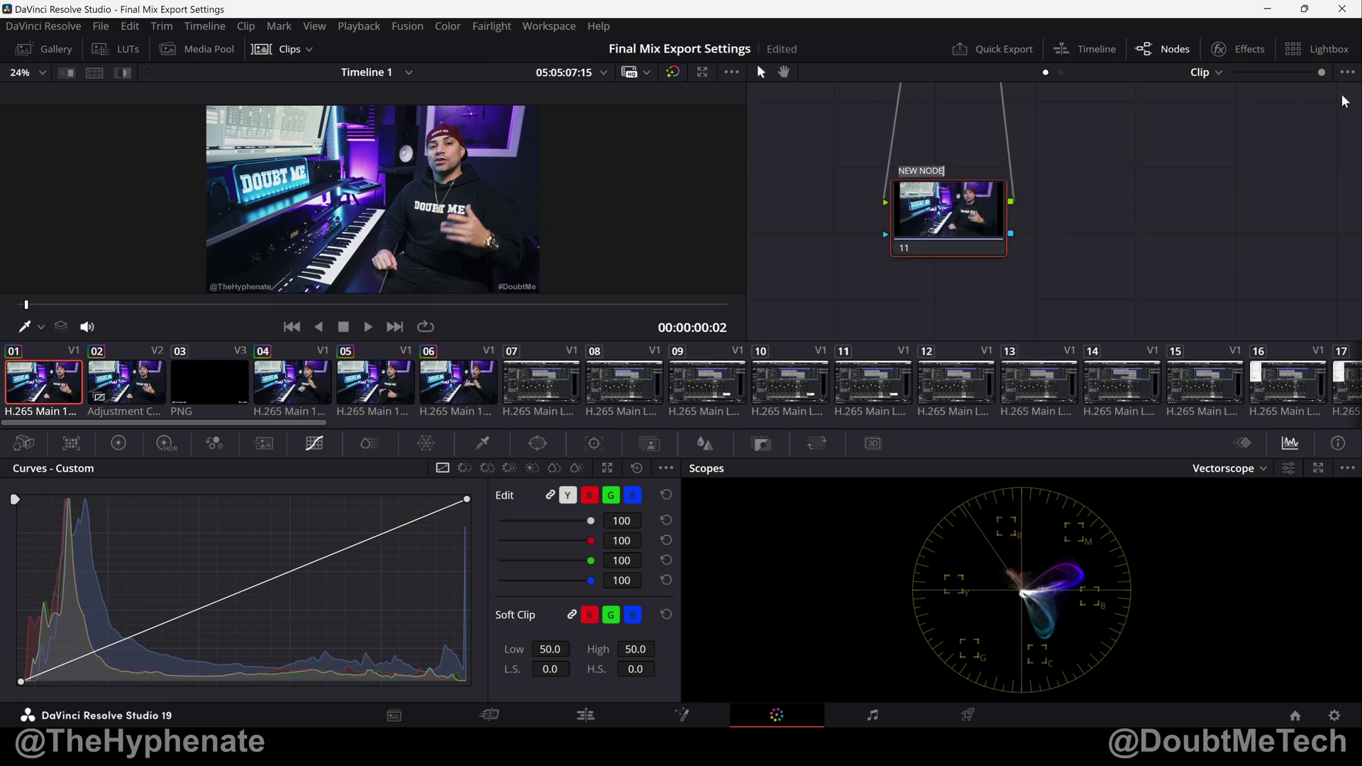
pyautogui.click(945, 195)
pyautogui.rightClick(944, 195)
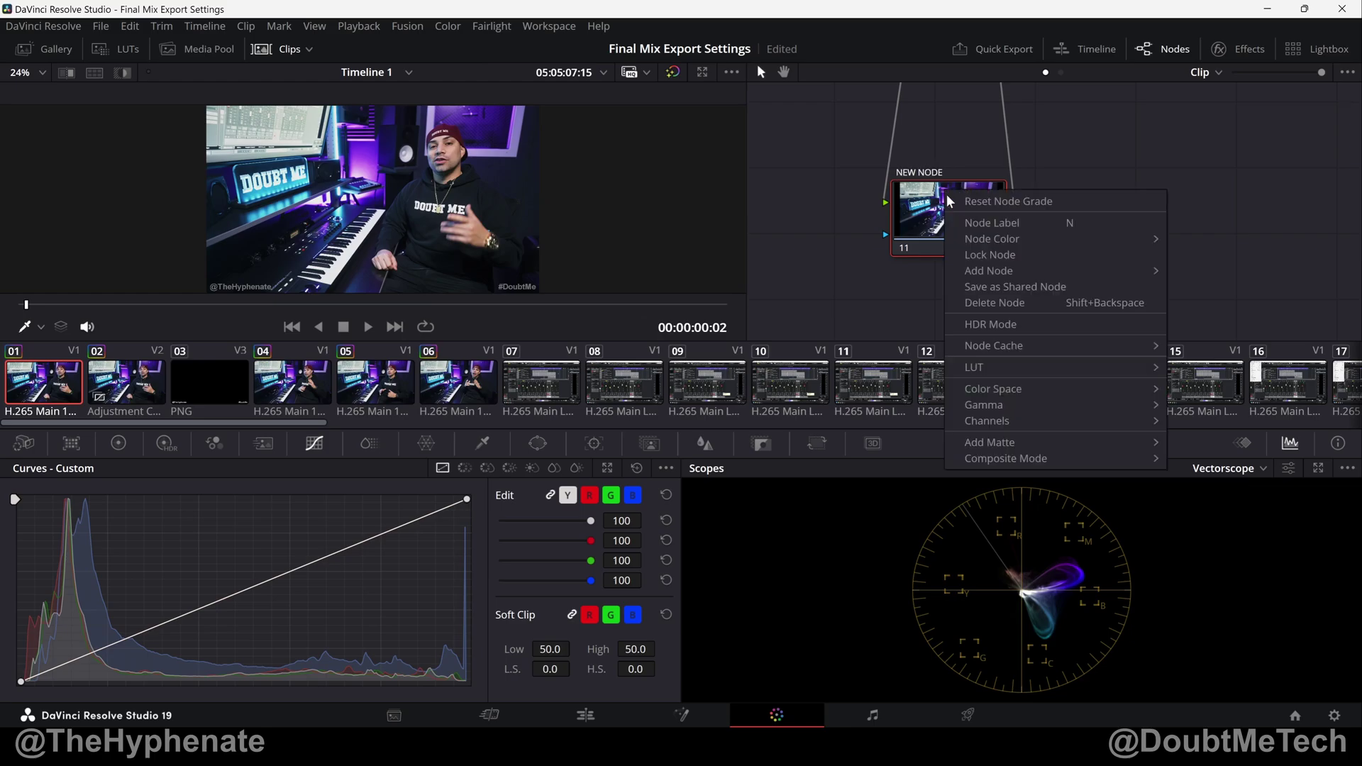
# Step: Replace node 11's NEW NODE label with a new label and confirm it
pyautogui.click(1097, 227)
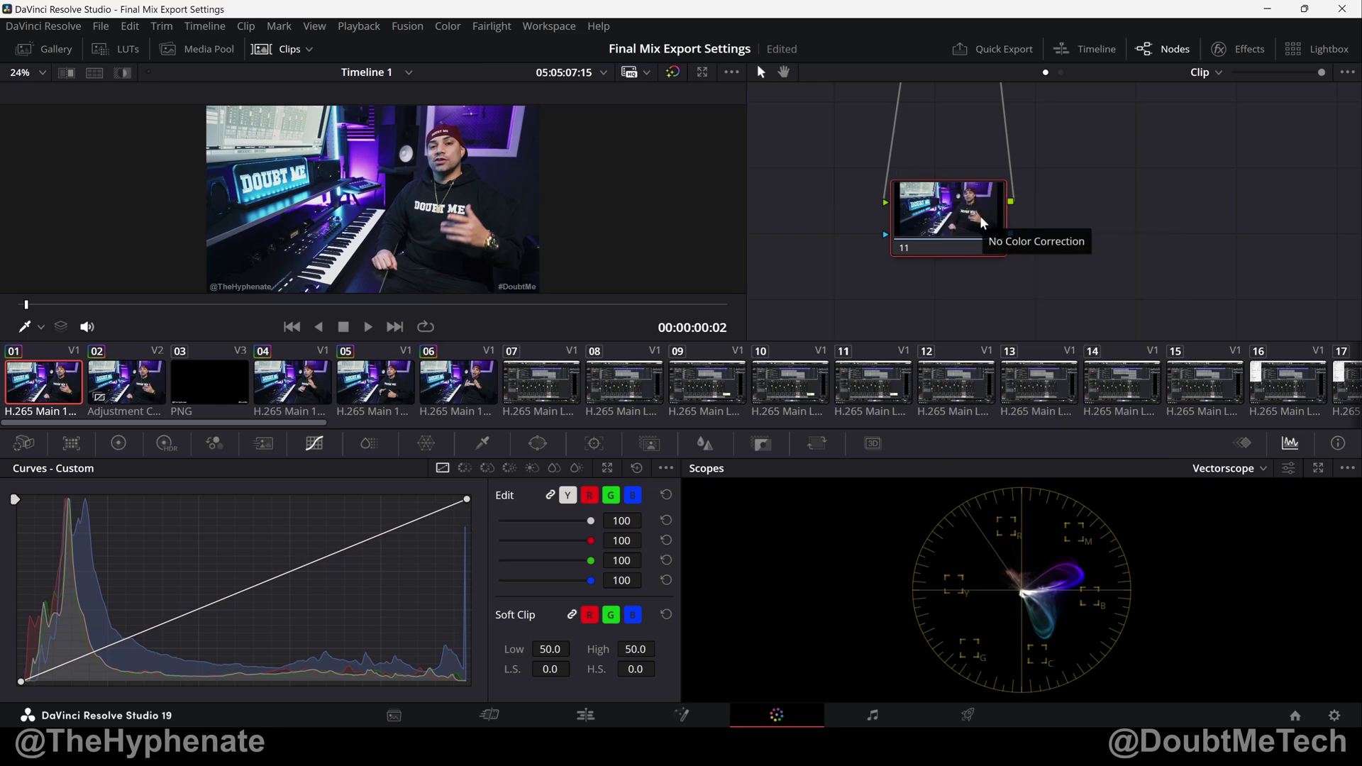
pyautogui.write('Look DNA')
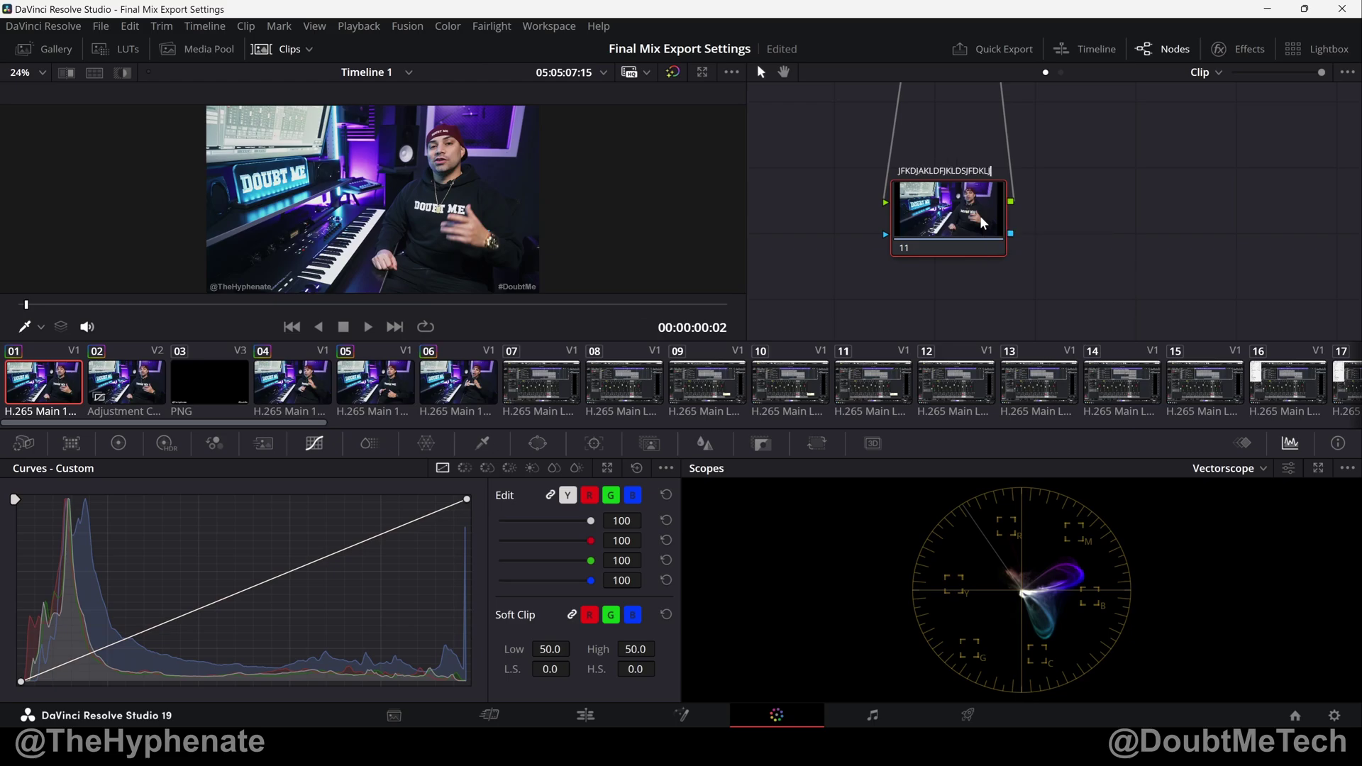
pyautogui.press('Return')
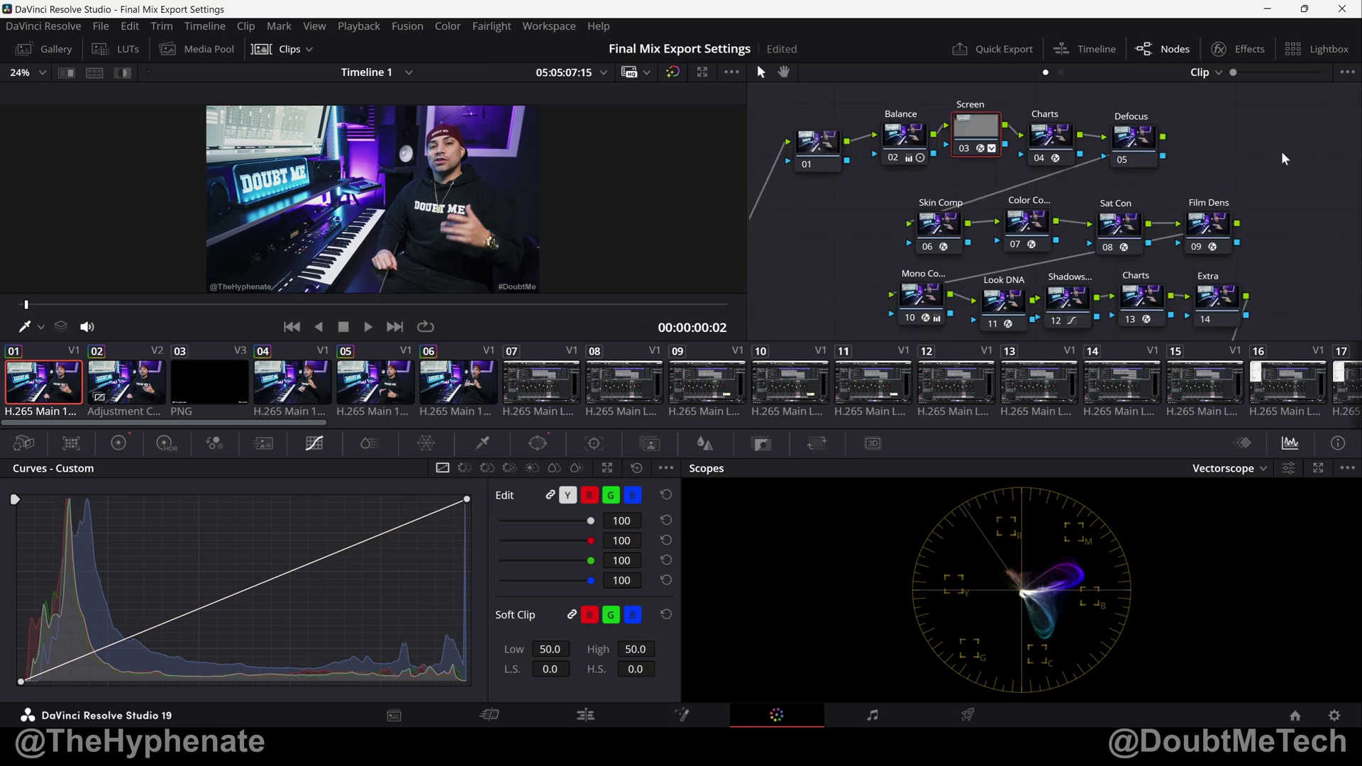